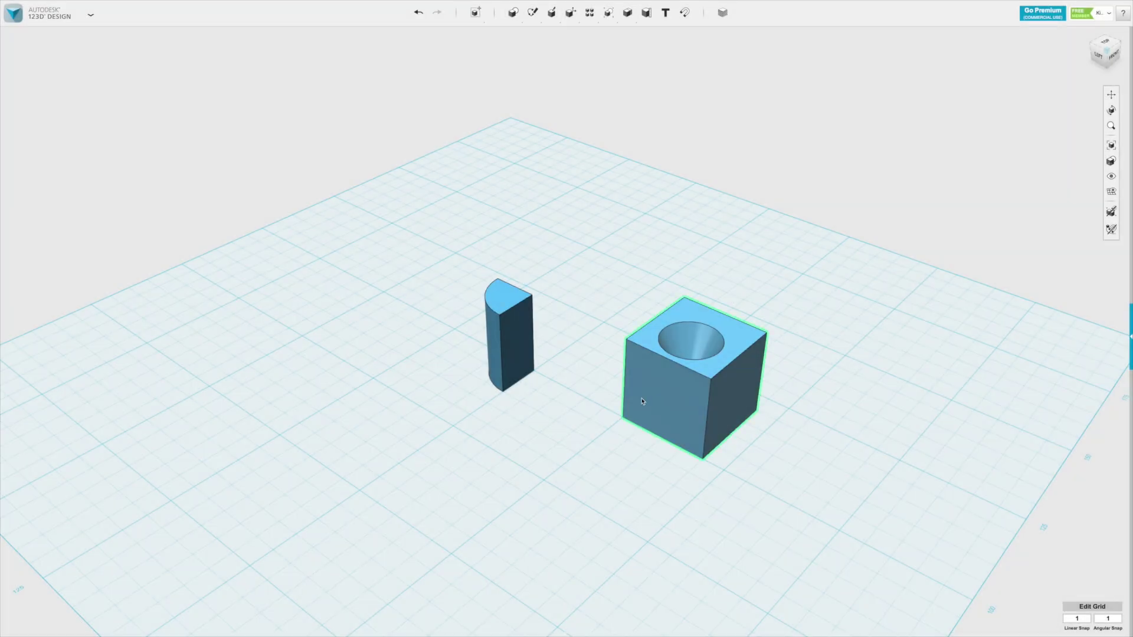
Step: Orbit the scene slightly and open the 123D Design application menu
right_drag(528, 420, 334, 193)
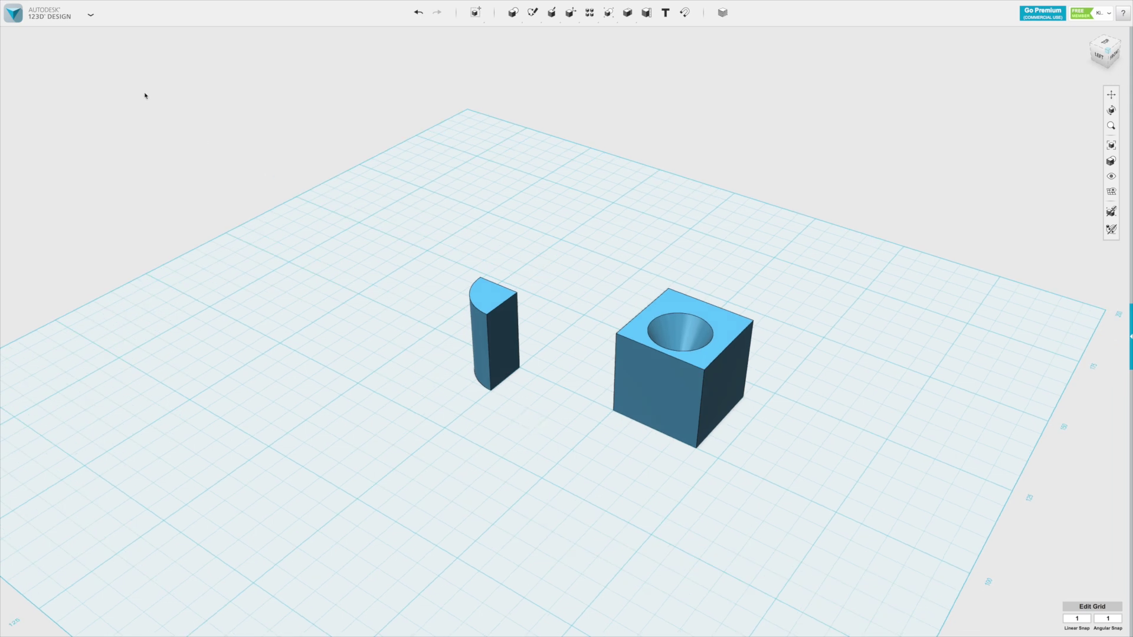
click(90, 15)
Step: Start a To My Projects save, cancel the Save Project dialog, then choose To My Computer
click(1089, 15)
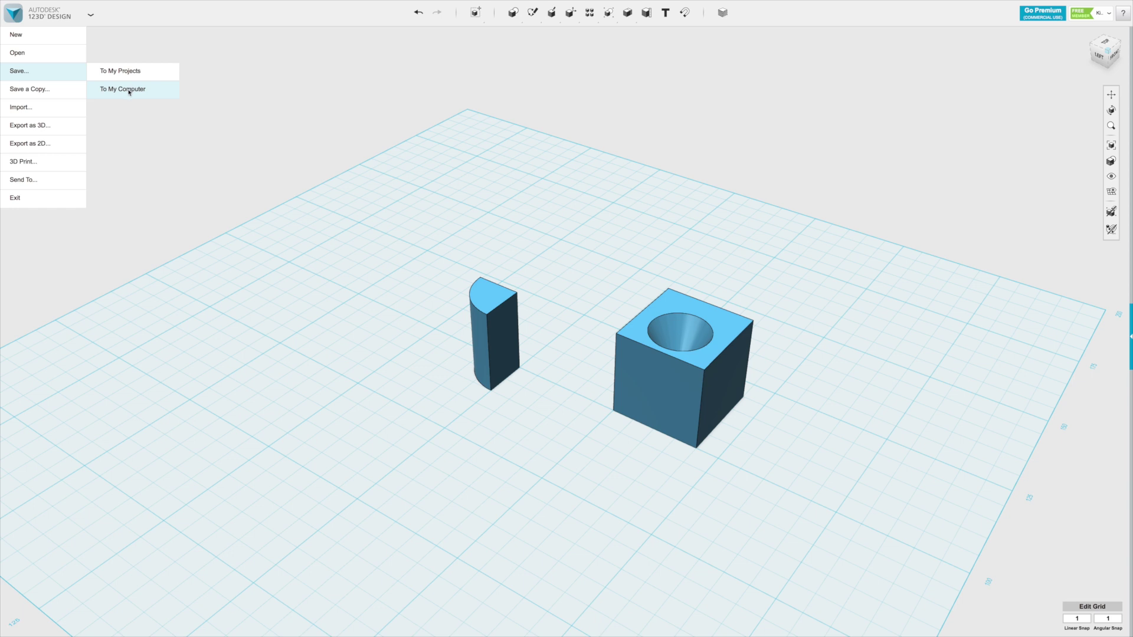
click(161, 72)
text(test)
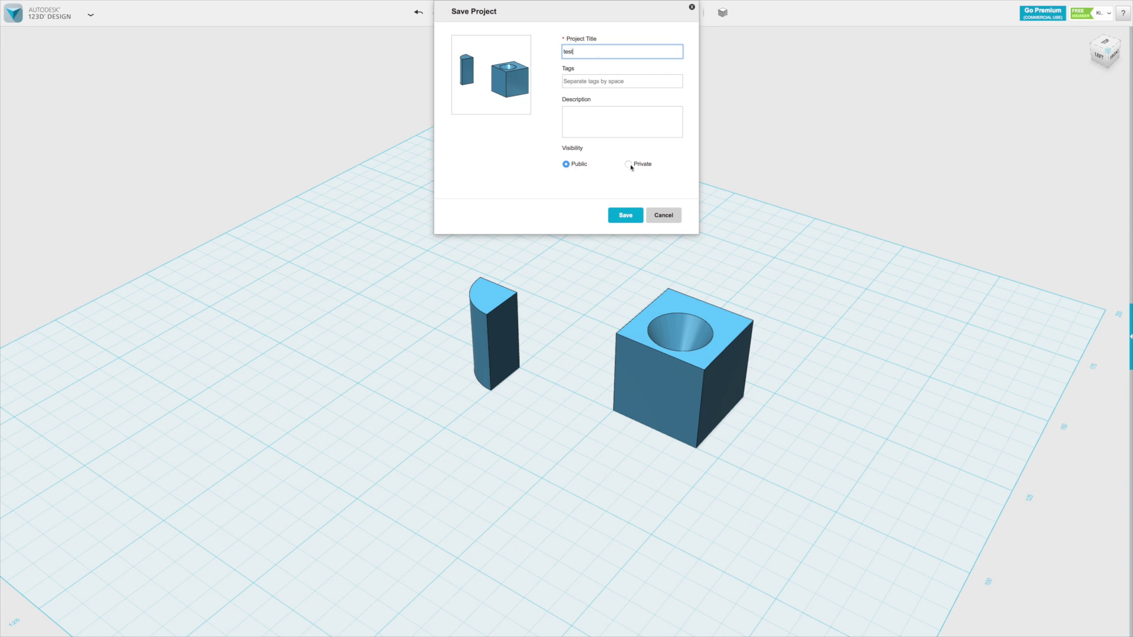
click(658, 217)
click(85, 16)
mouse_move(42, 72)
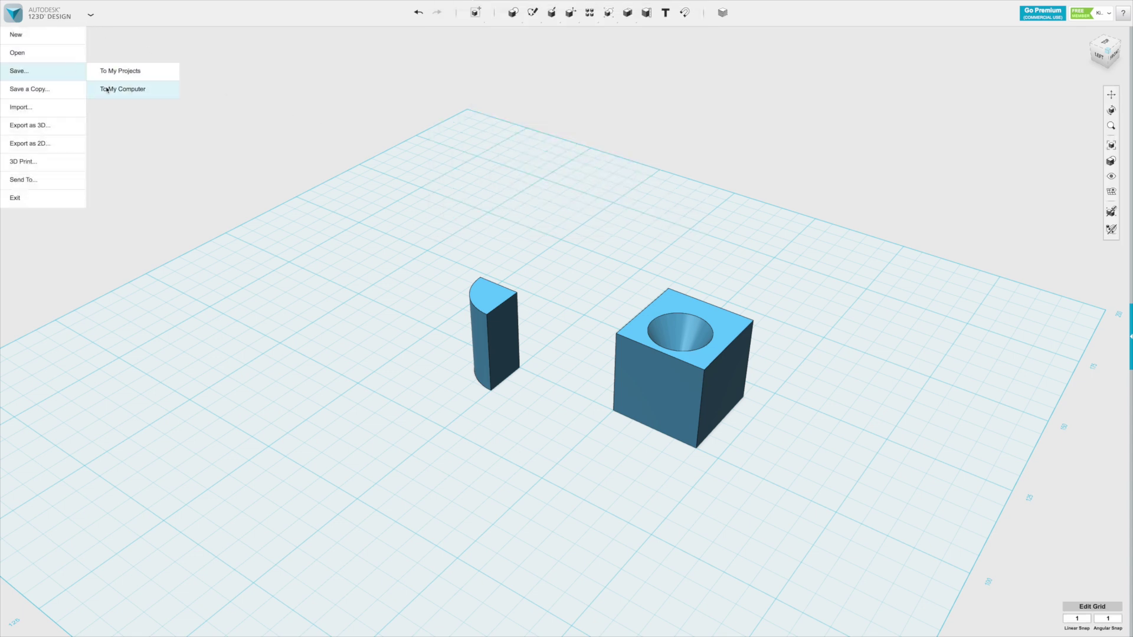
click(106, 89)
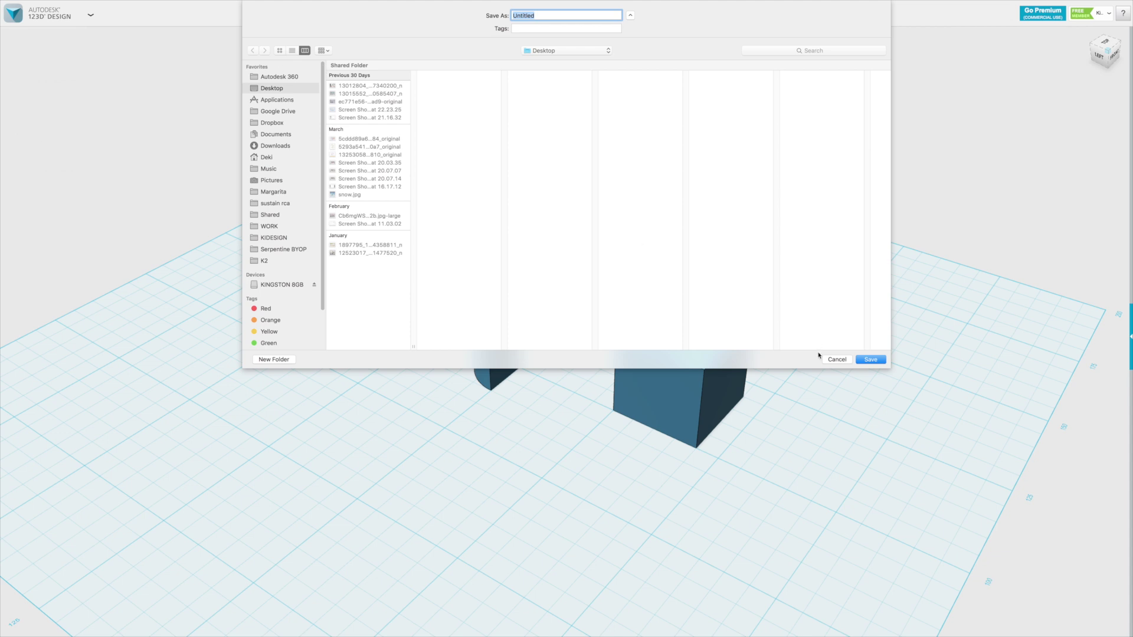
Step: Cancel the computer Save As dialog and reopen the application menu for Import
click(832, 359)
click(89, 15)
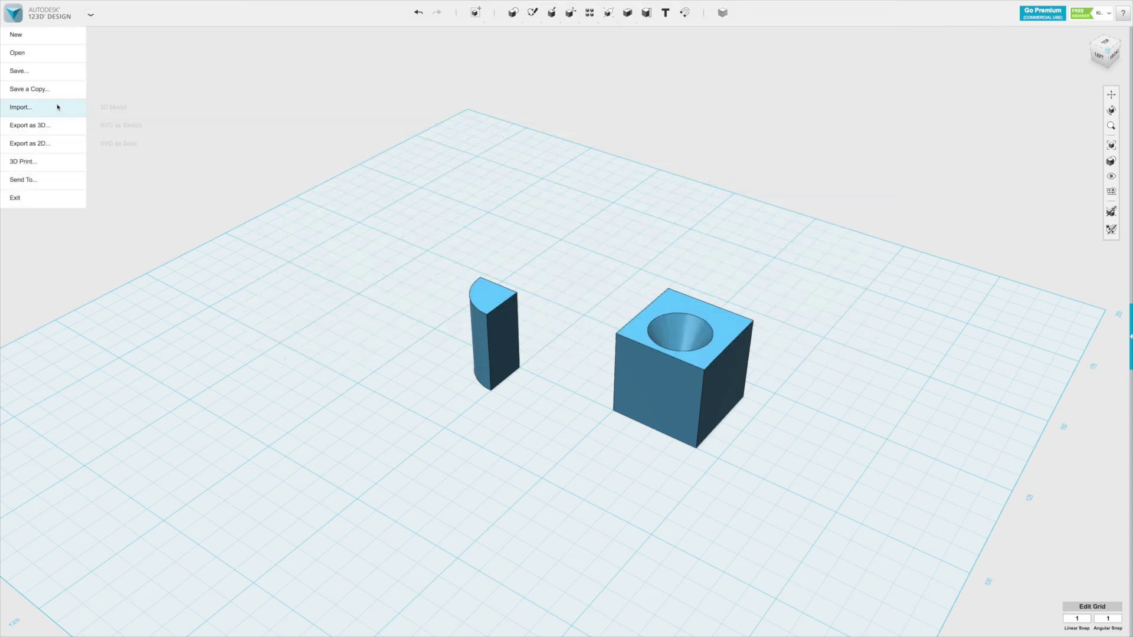
mouse_move(27, 107)
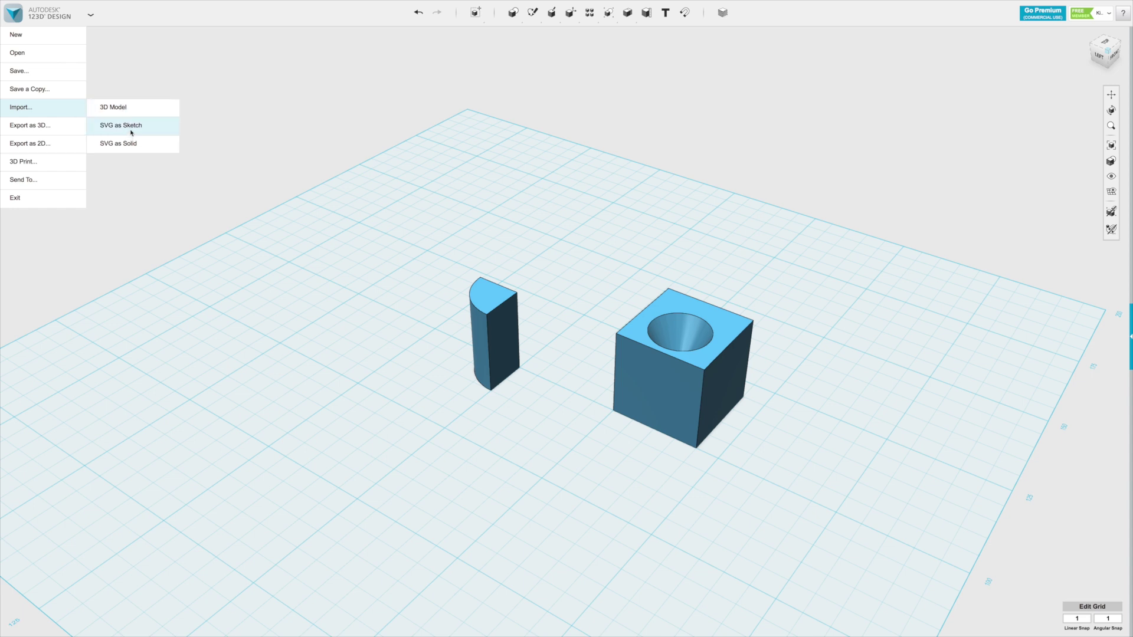
Step: Import the torus project from My Projects and place it on the grid
click(134, 111)
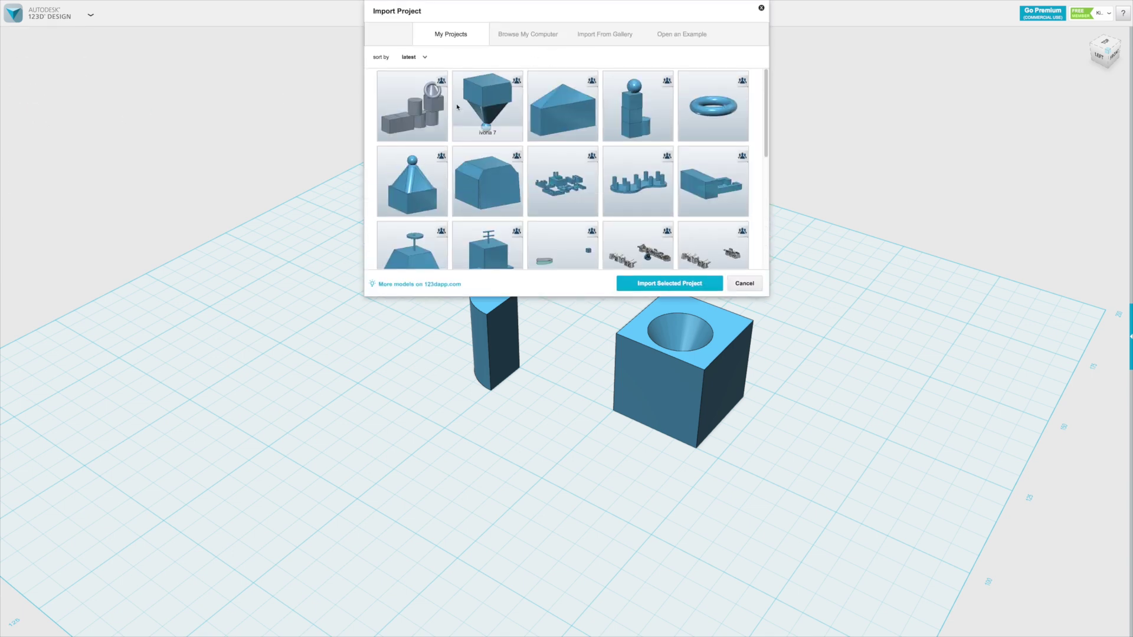
click(709, 104)
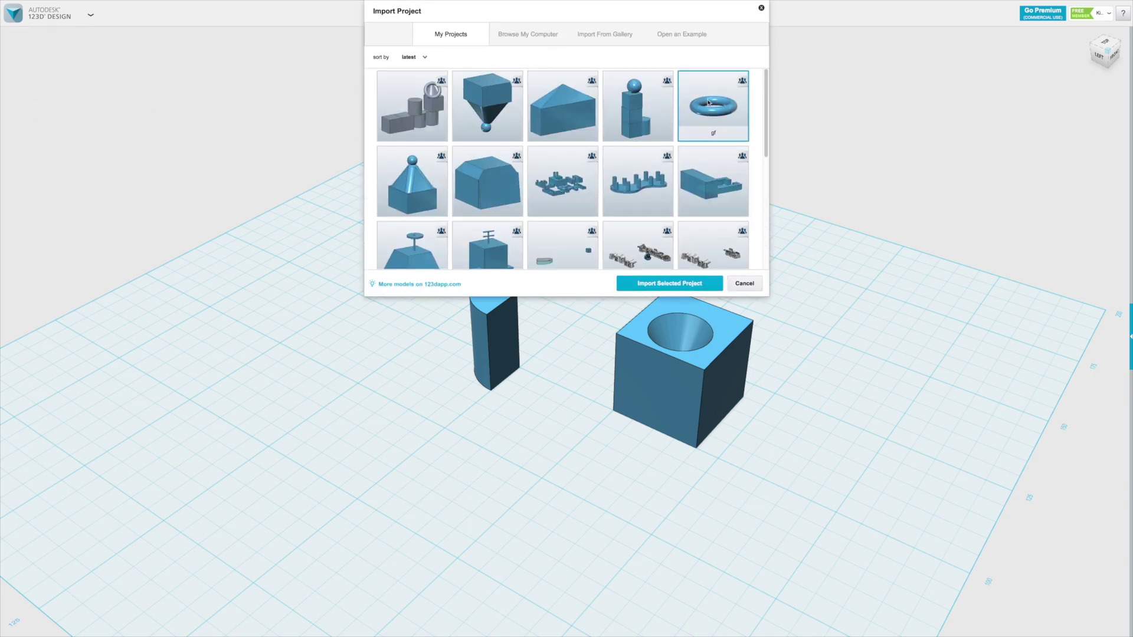
click(686, 281)
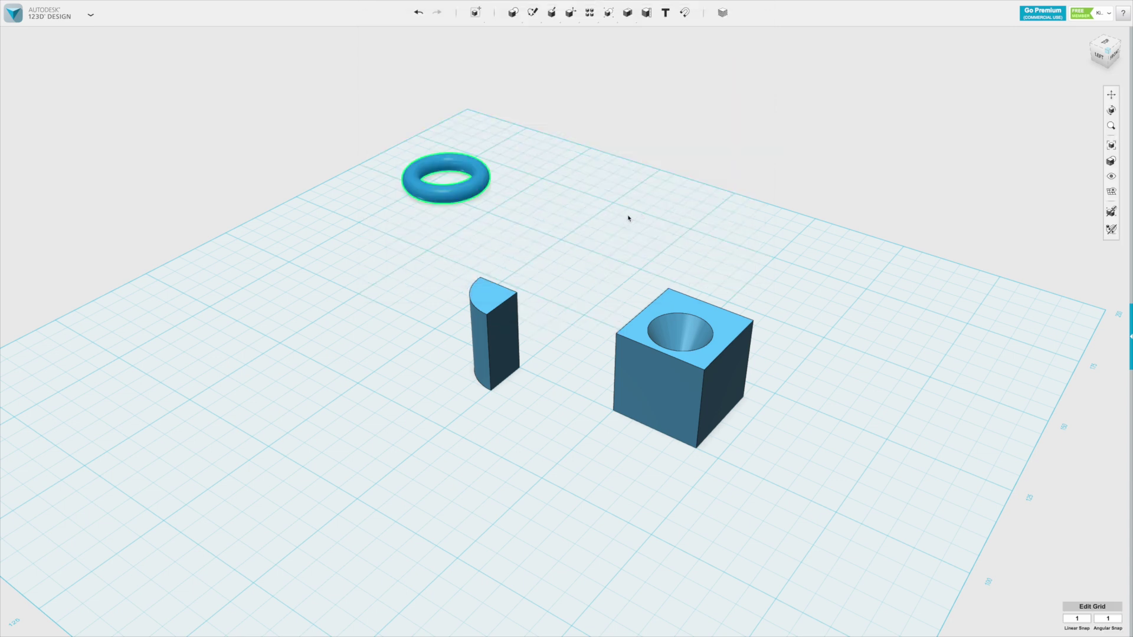
click(577, 267)
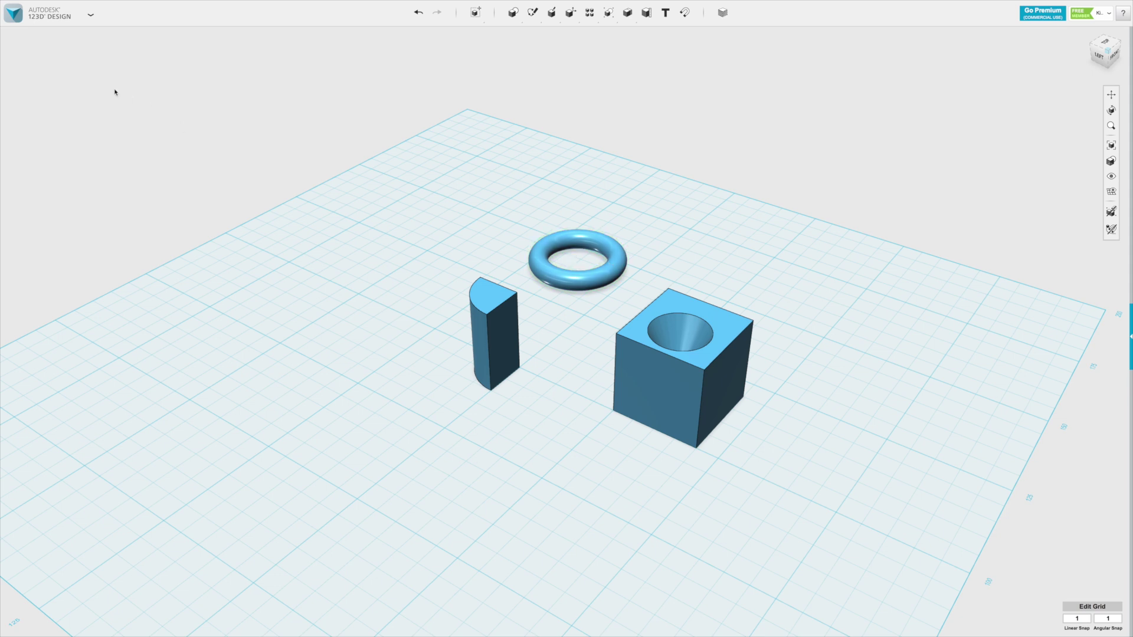
click(90, 14)
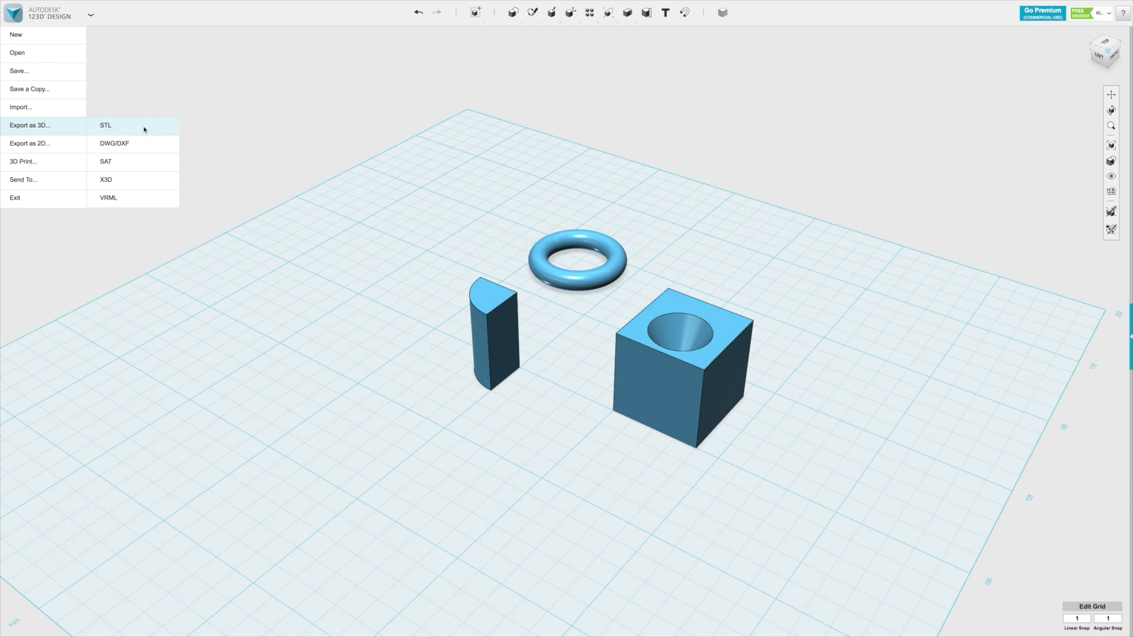
Step: Configure an STL export with Combine Objects ticked, then cancel its Save As dialog
click(145, 130)
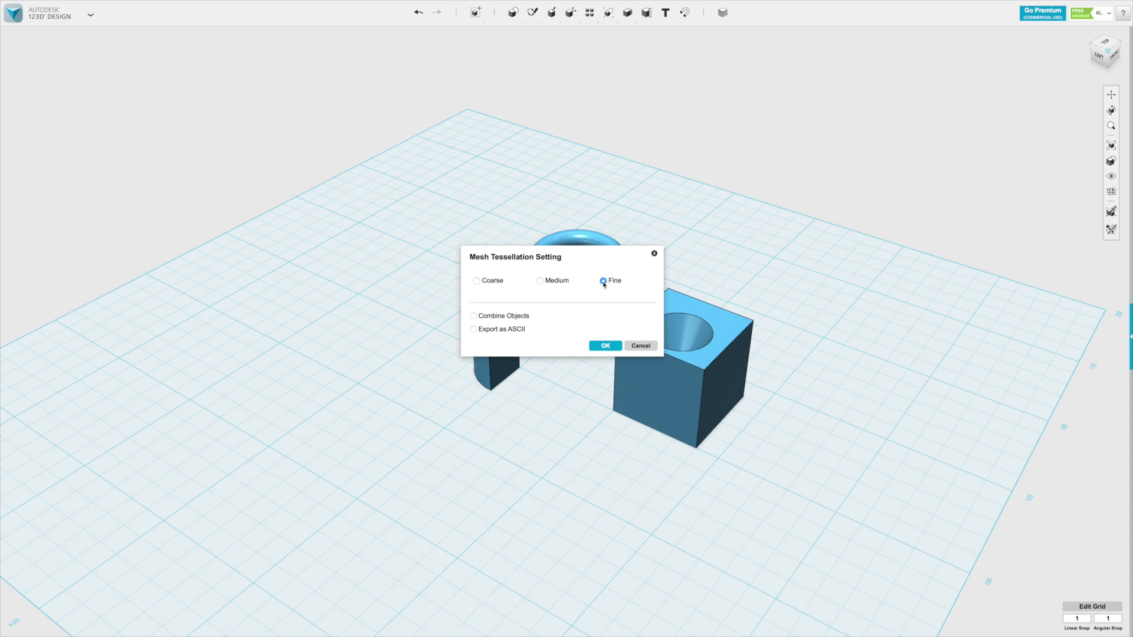
click(477, 316)
click(594, 346)
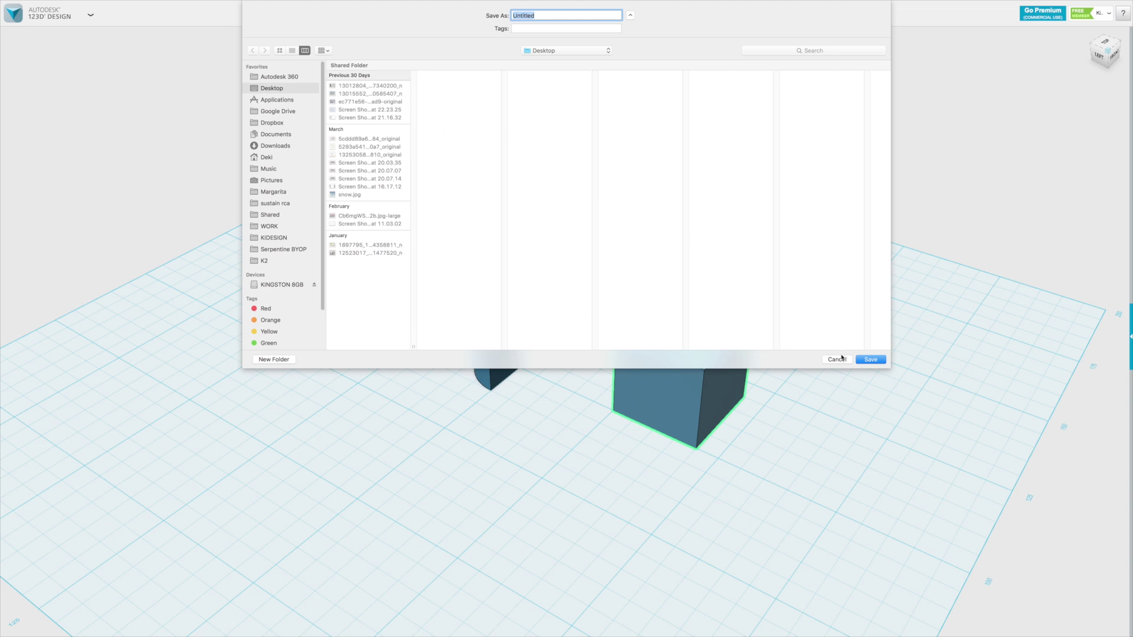
click(840, 359)
click(91, 14)
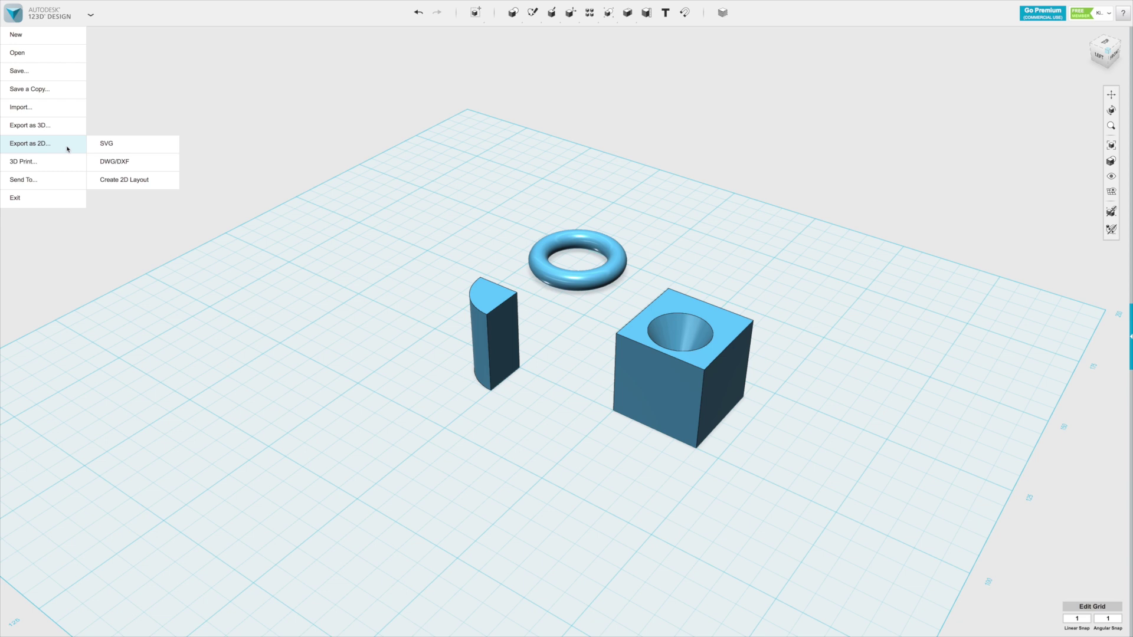
Step: Start a DWG/DXF export on the ground plane, then cancel the Export As DWG/DXF dialog
click(140, 166)
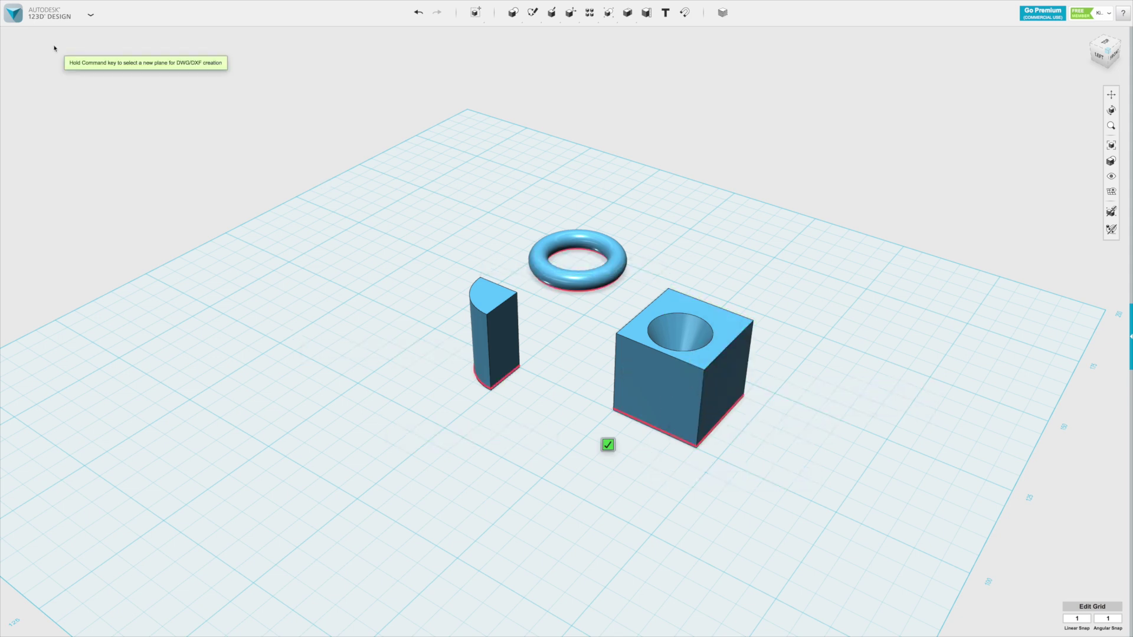
key(Return)
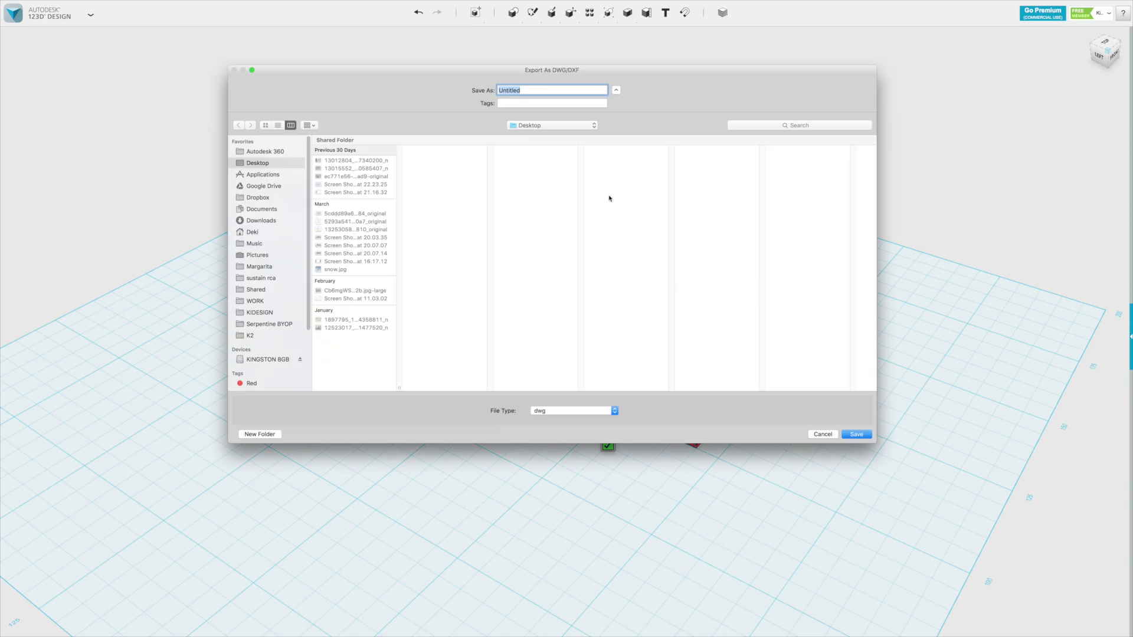
click(822, 434)
click(82, 17)
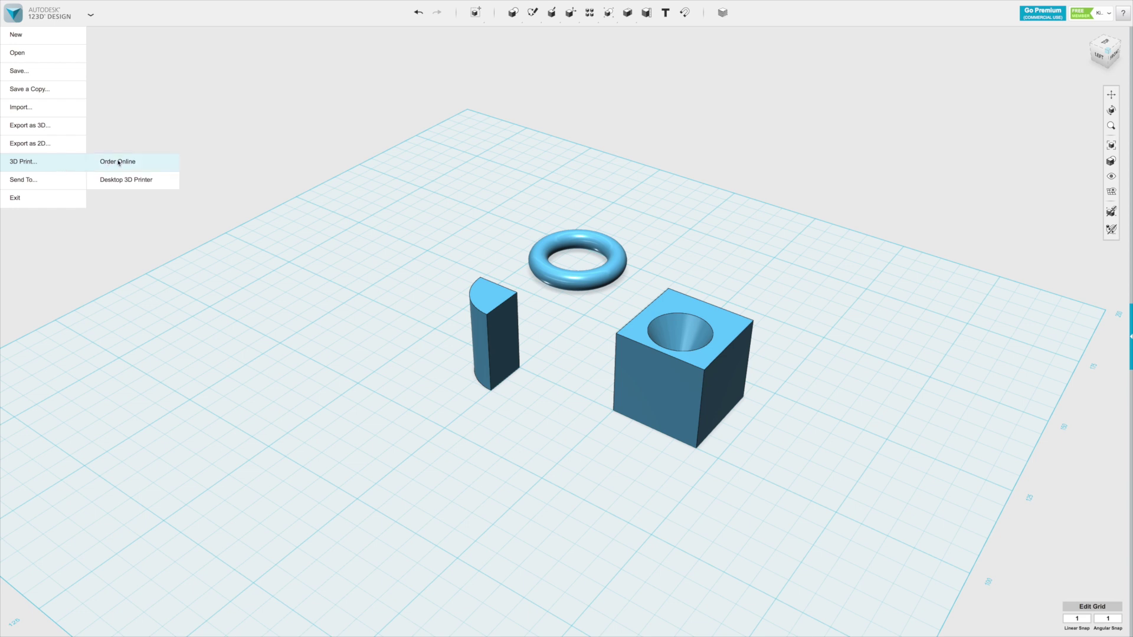
Step: Browse the Order Online print services (i.materialise, 3D Hubs, Shapeways, Sculpteo), then close that window
click(106, 162)
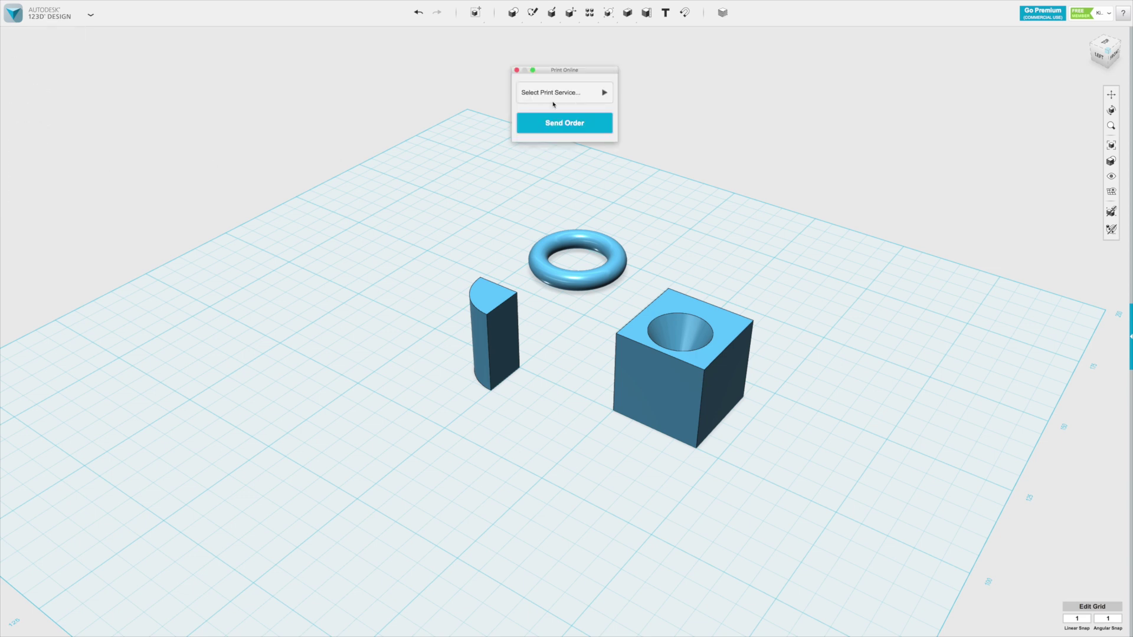
click(588, 94)
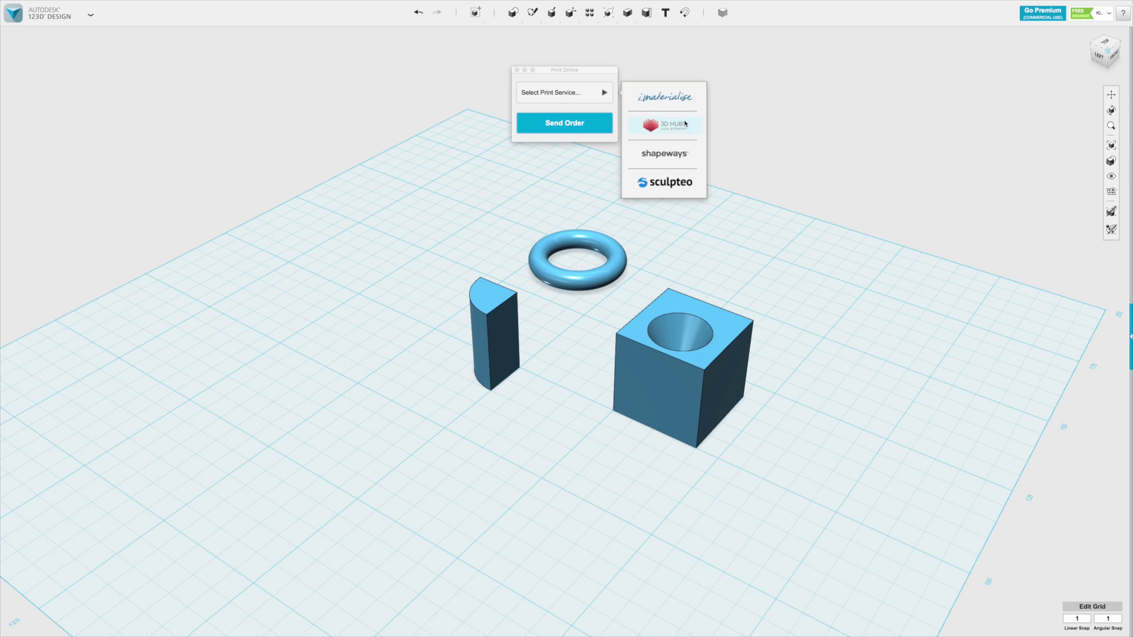
click(518, 70)
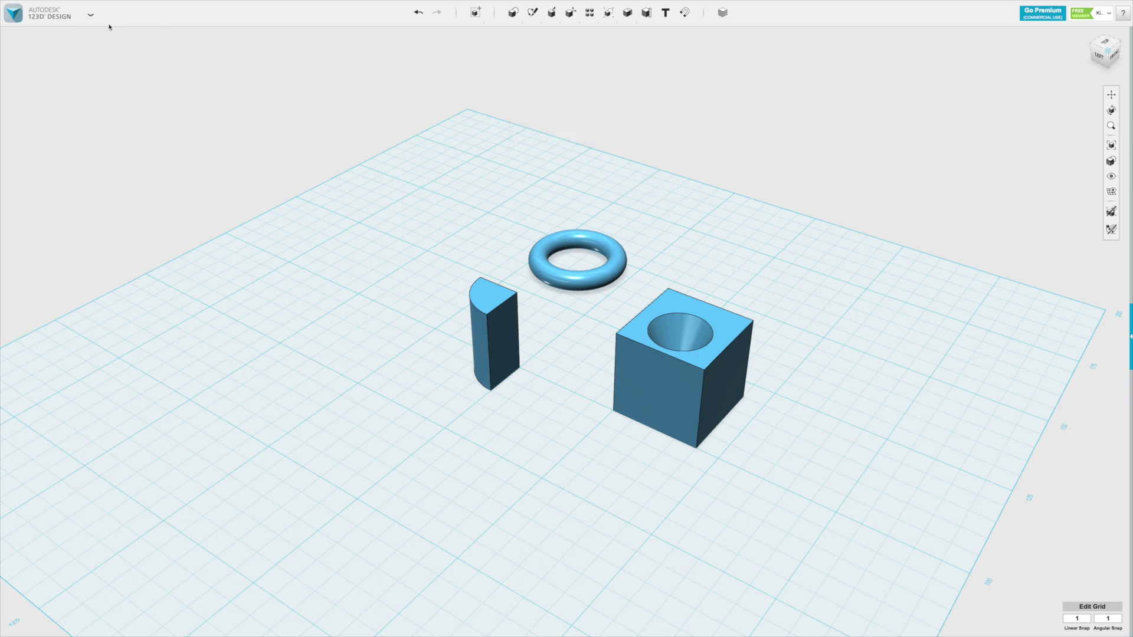
click(90, 15)
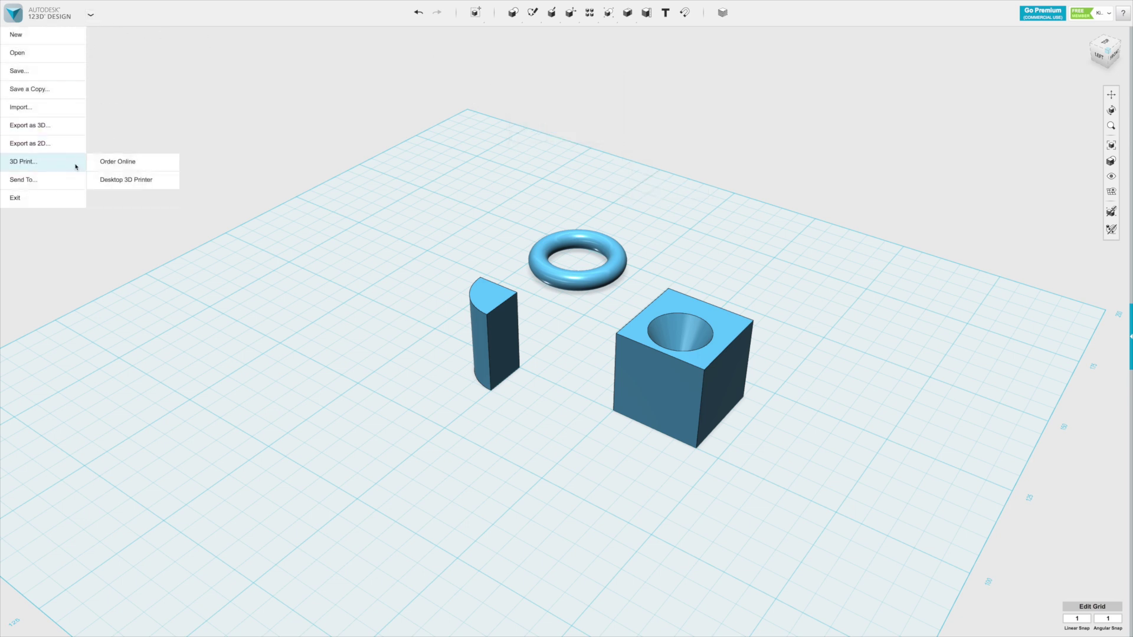
Step: Choose Desktop 3D Printer, answer No to the Meshmixer download, then dismiss the menu
click(168, 179)
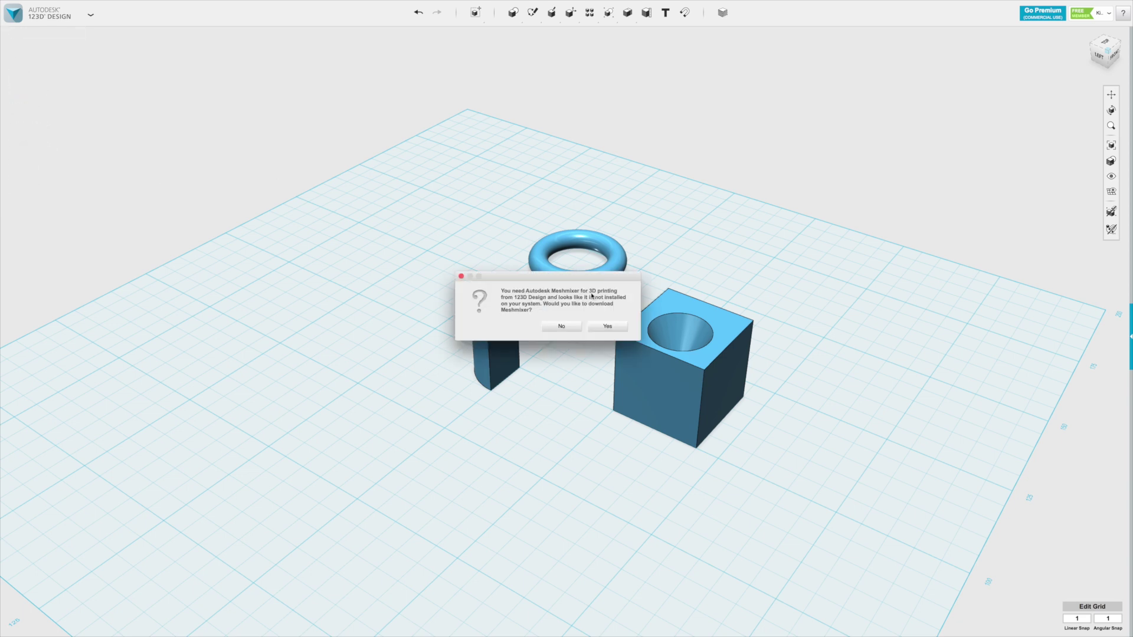
click(576, 328)
click(90, 15)
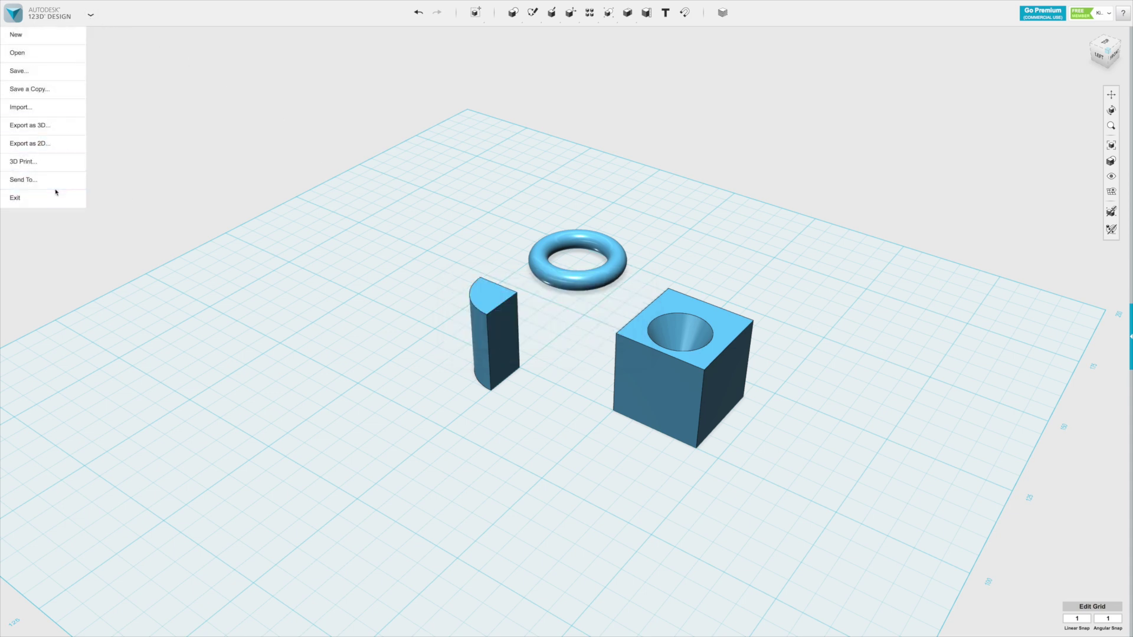
mouse_move(30, 144)
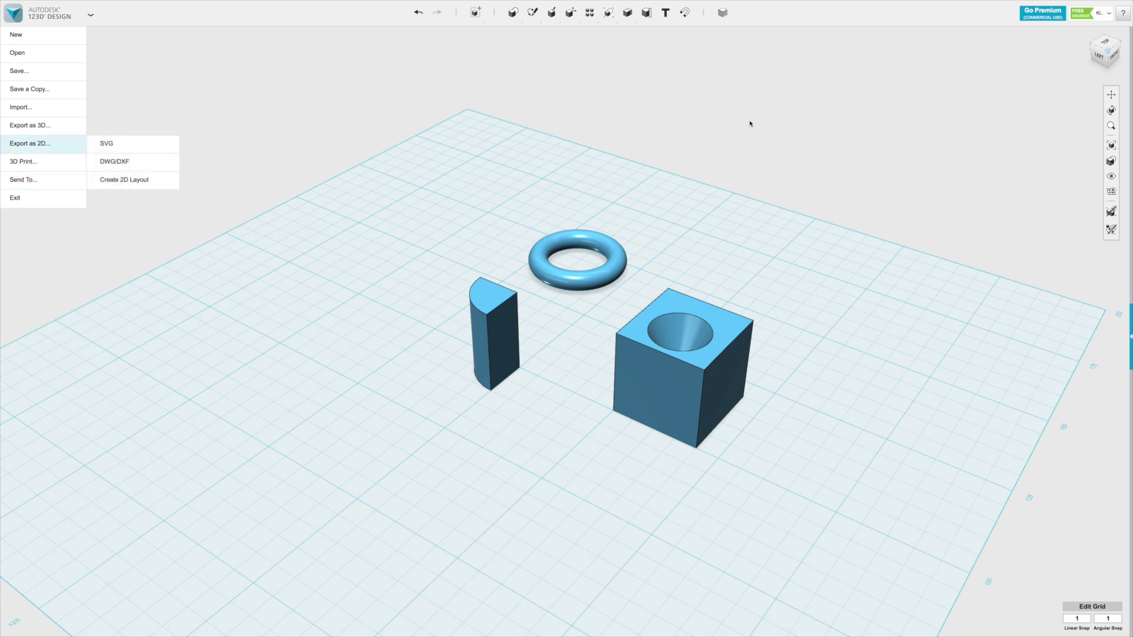
click(502, 124)
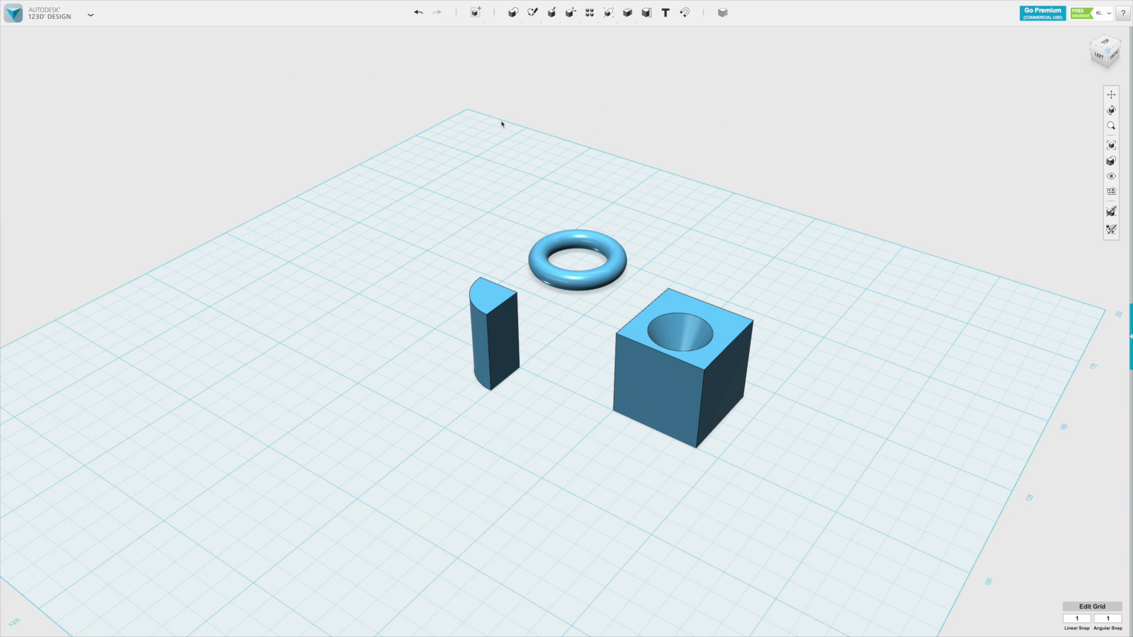